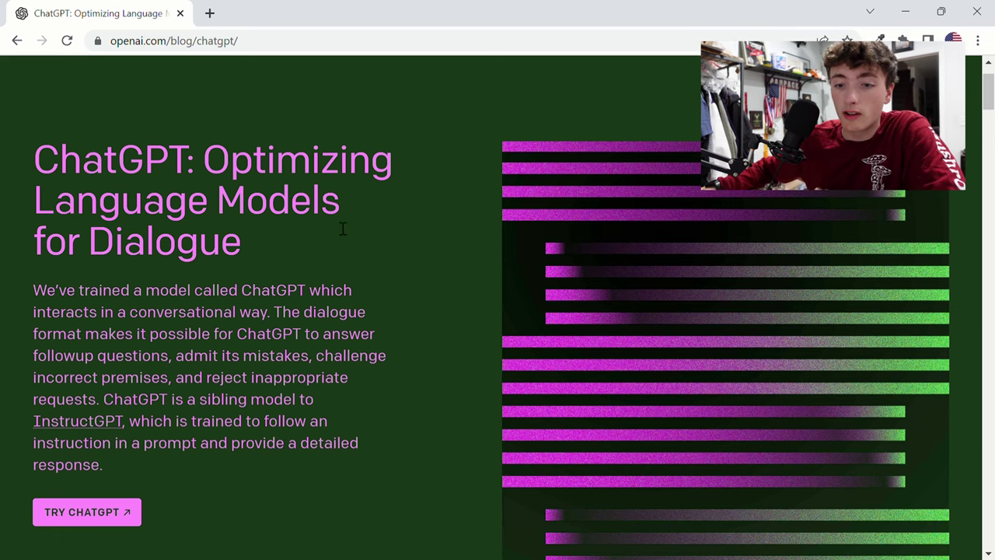
Open ChatGPT from the announcement post and switch to light theme, then back to dark
scroll(340, 226, down, 3)
scroll(271, 435, down, 6)
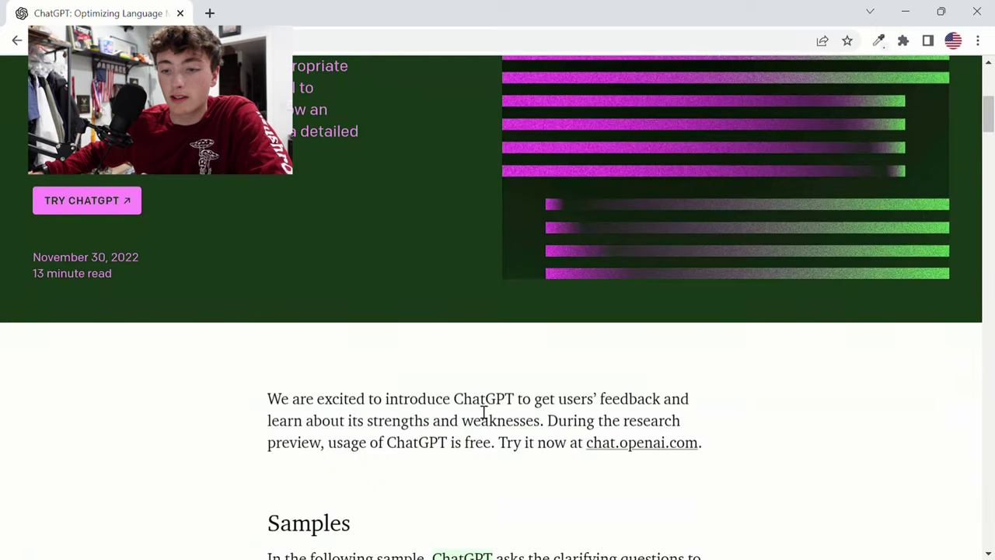
scroll(471, 304, up, 7)
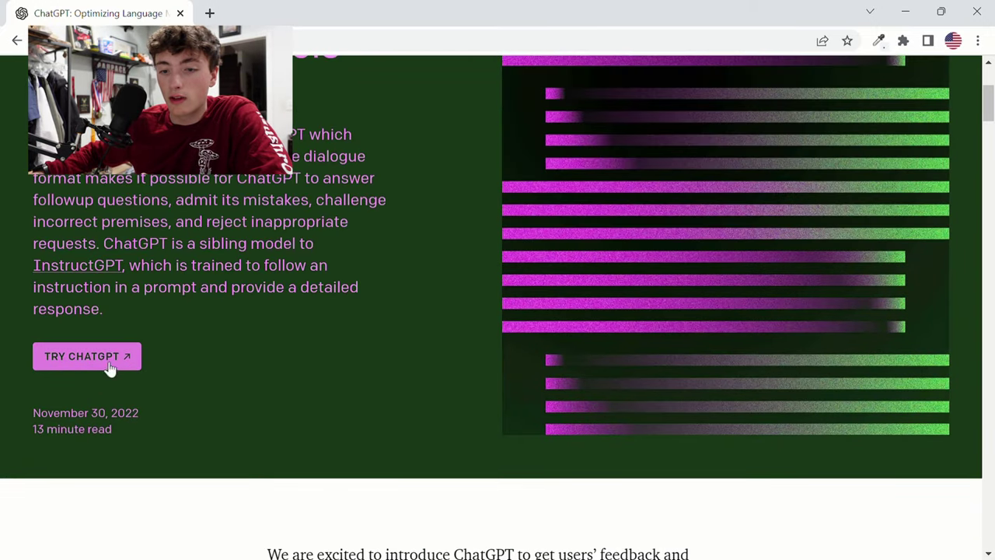
click(107, 365)
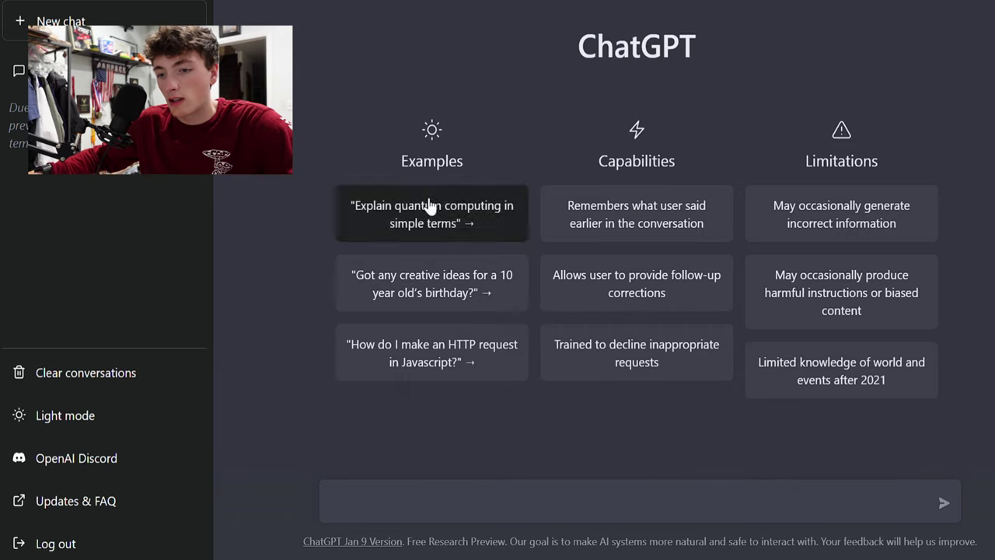
click(144, 423)
click(145, 424)
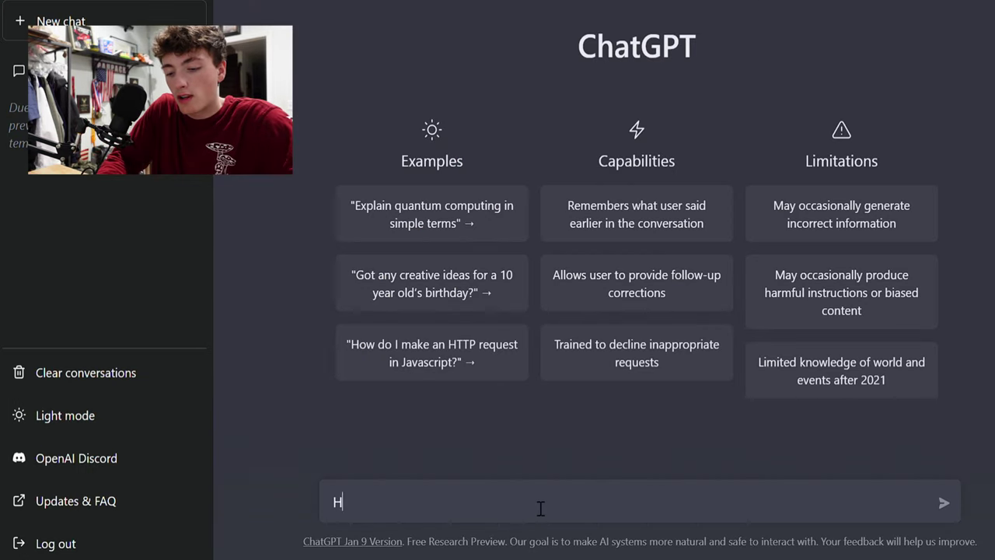
Ask 'How to grow mushrooms' and read through the eight-step answer
text(o grow mushrooms)
key(Return)
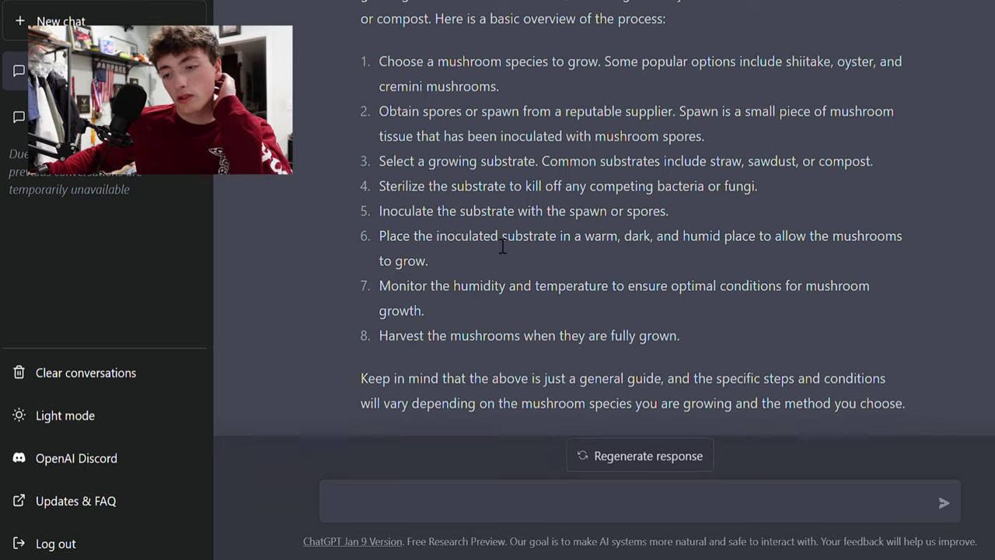
scroll(499, 248, up, 1)
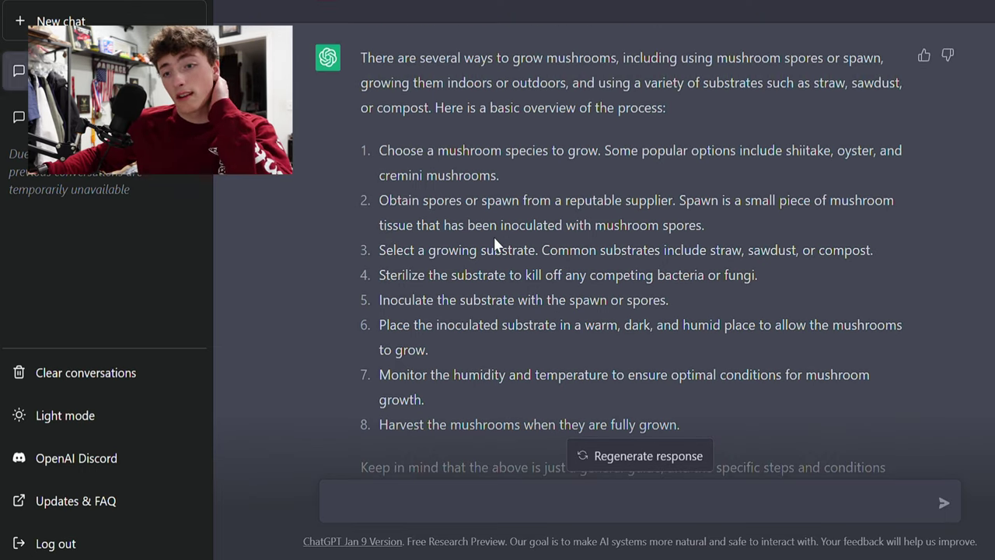
scroll(505, 350, down, 2)
click(532, 499)
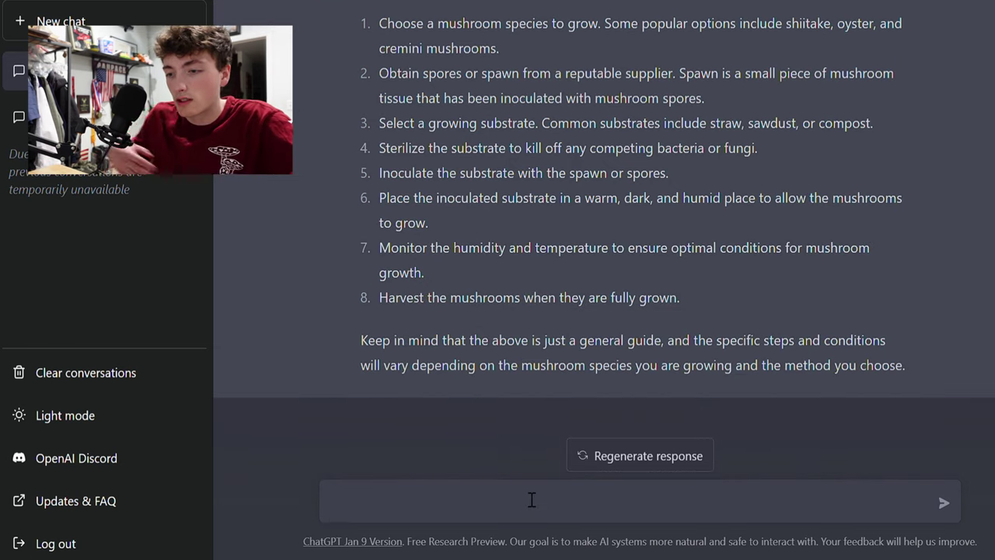
scroll(506, 308, up, 1)
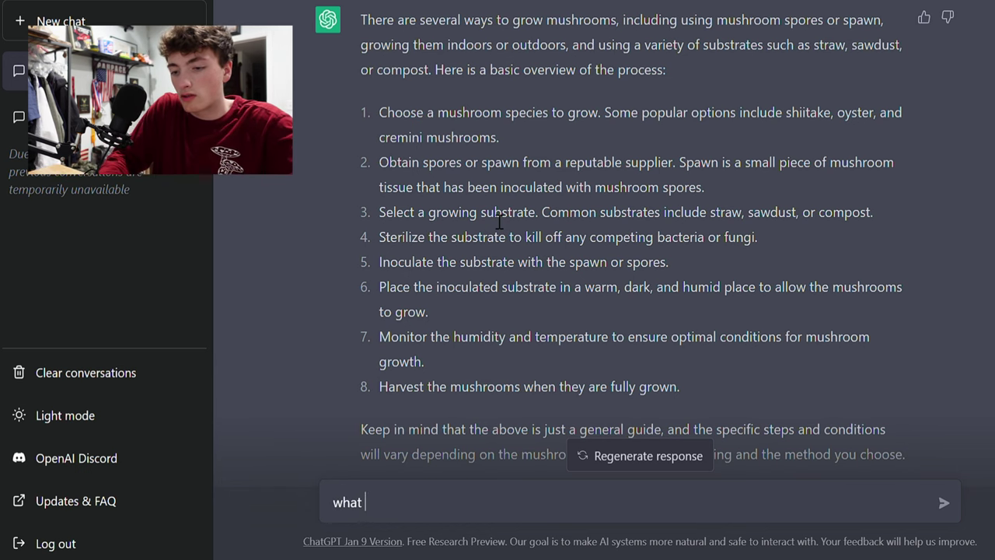
Ask 'what substrates can you grow mushrooms on' and review the seven-item substrate list
text(substrates can you grow mushrooms on)
key(Return)
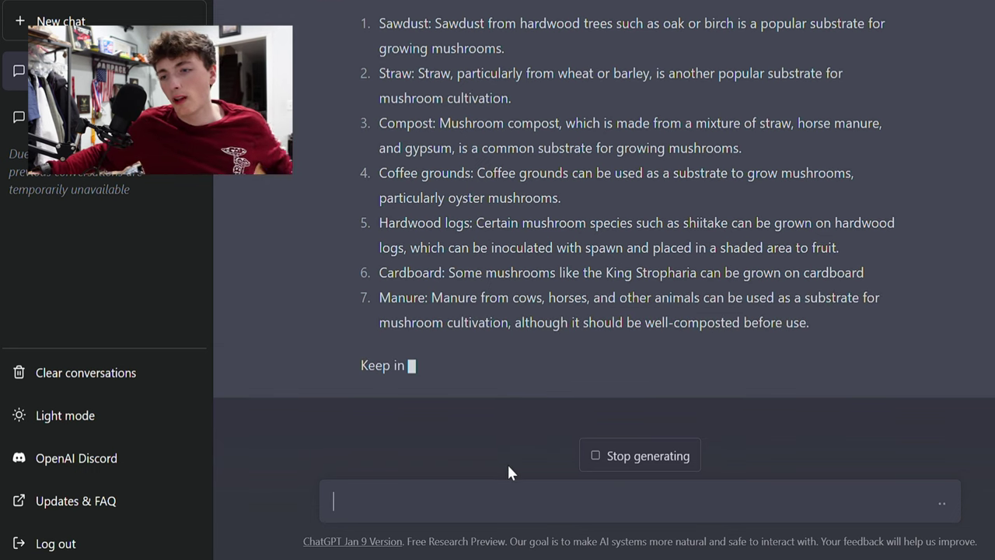
drag(435, 208, 576, 169)
click(525, 175)
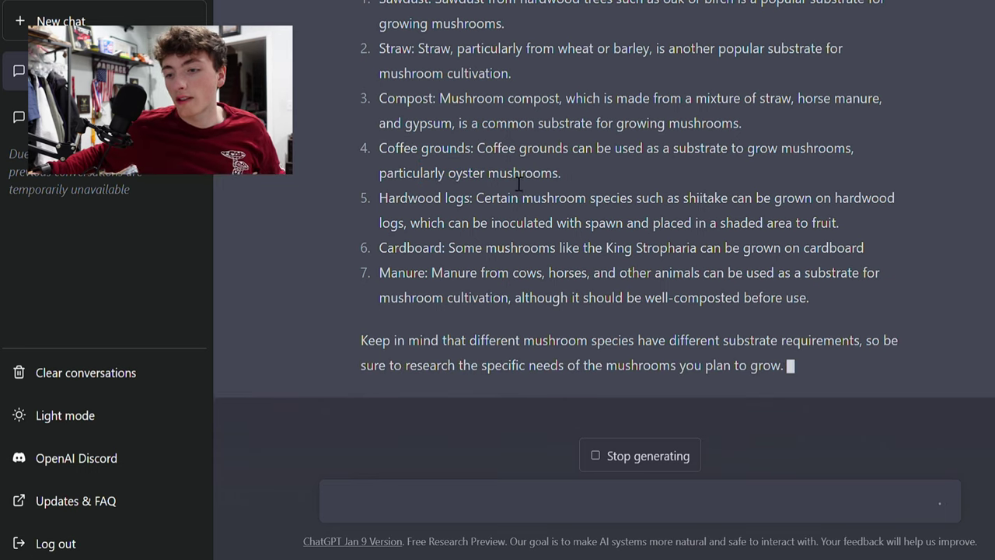
click(517, 511)
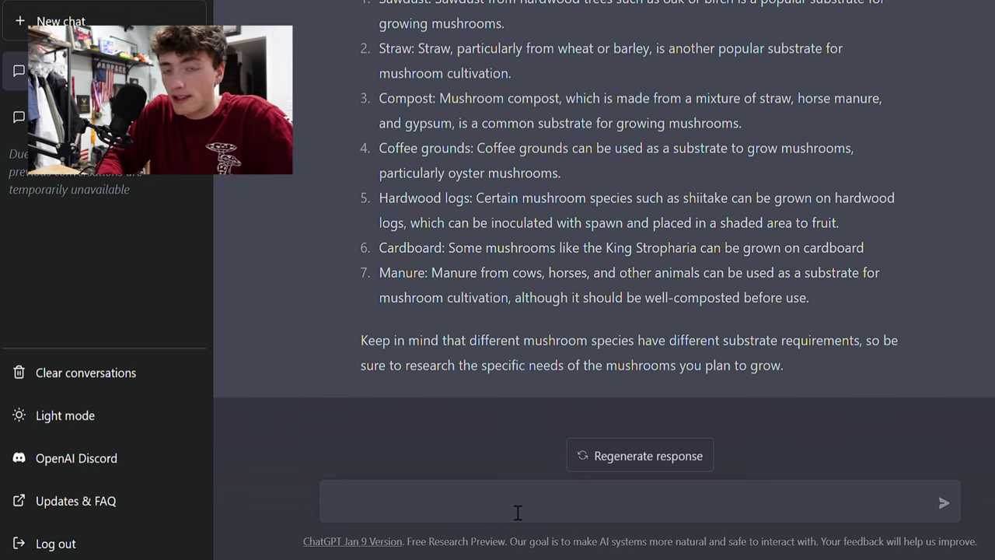
Ask for the best shiitake substrate and review the hardwood-logs answer and 1-2 year fruiting time
text(what)
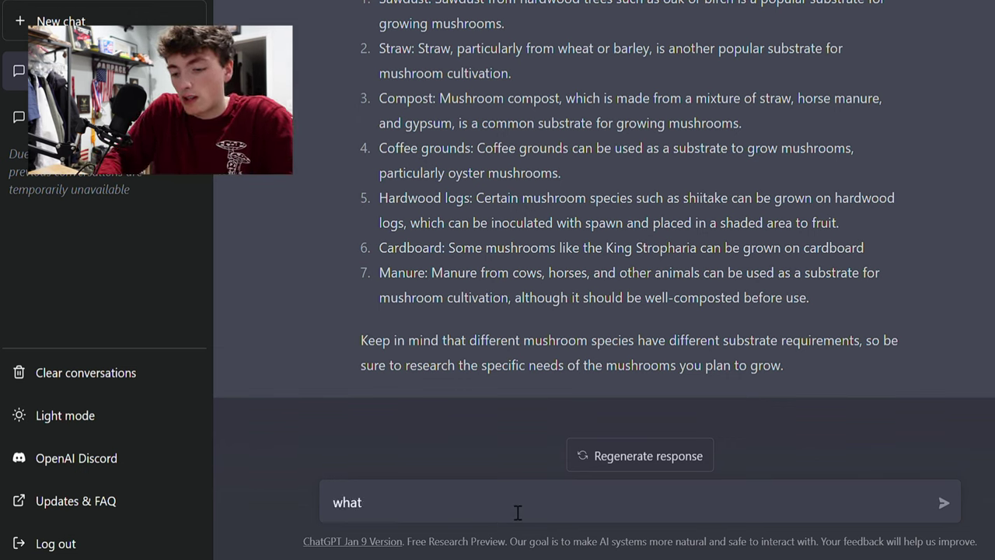
text( is the besst substrate for growing)
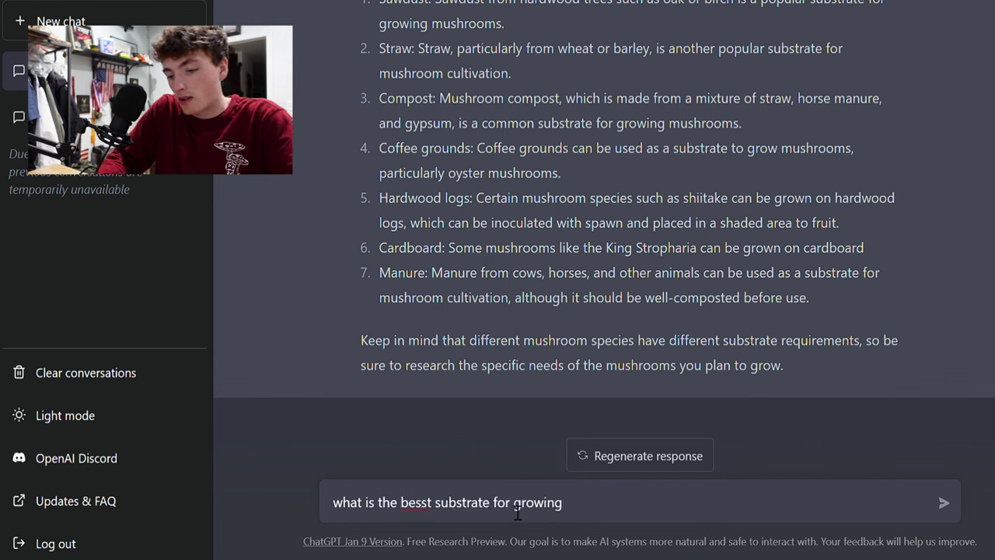
text(take mushrooms)
key(Return)
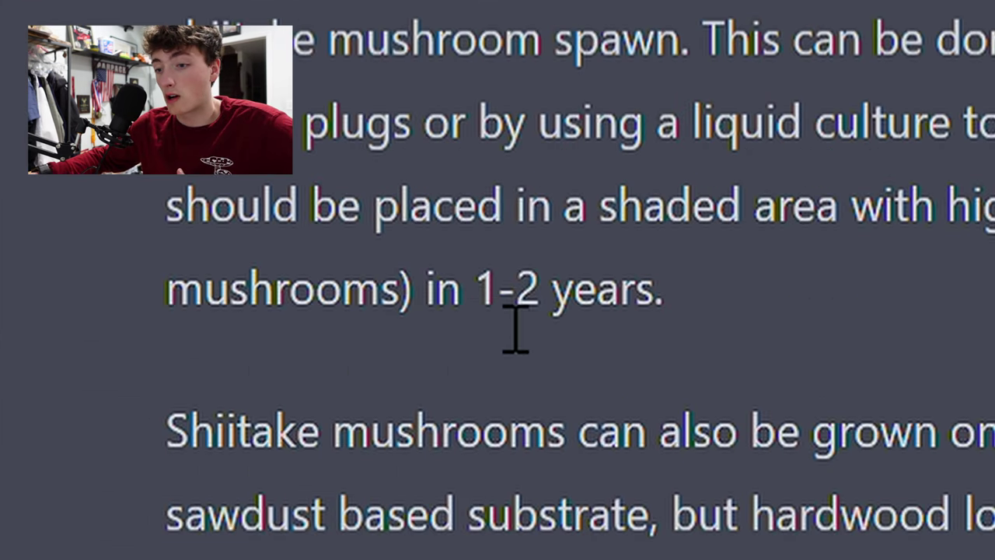
drag(453, 264, 517, 262)
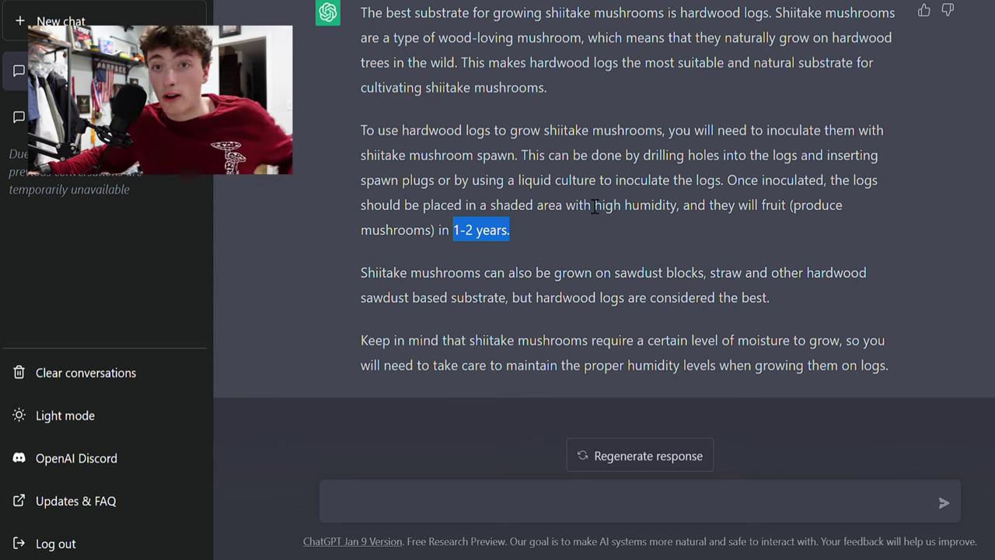
scroll(468, 226, up, 3)
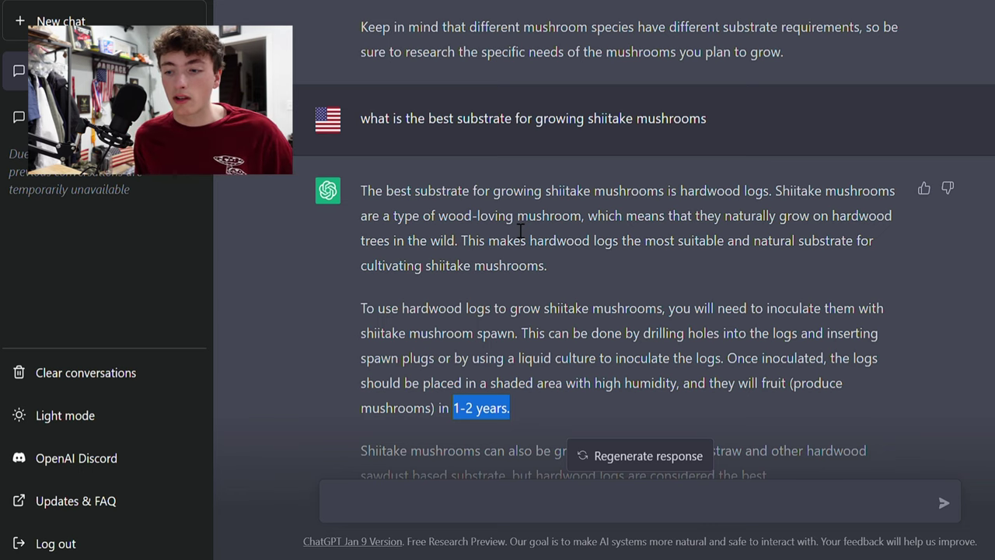
click(519, 231)
scroll(492, 250, down, 2)
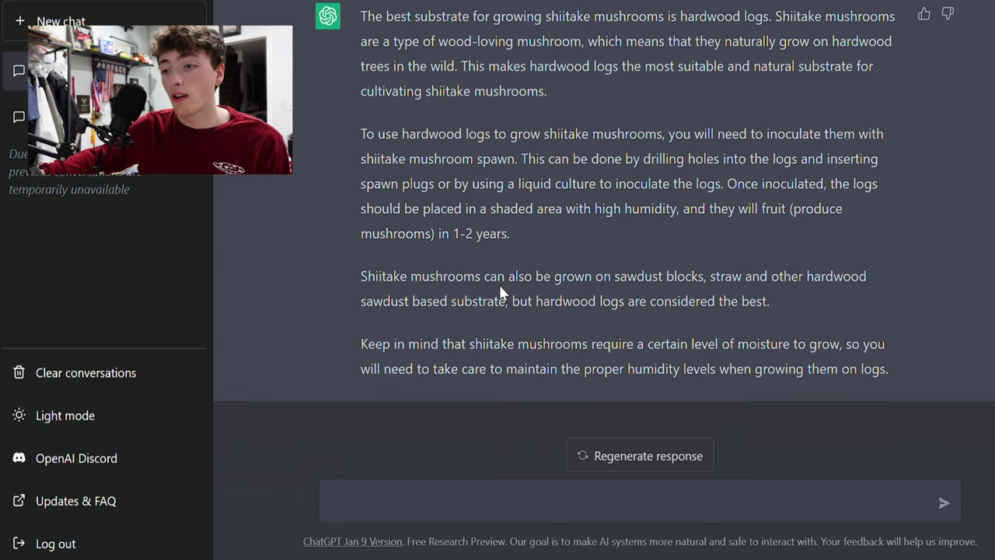
scroll(499, 285, up, 2)
scroll(499, 285, down, 2)
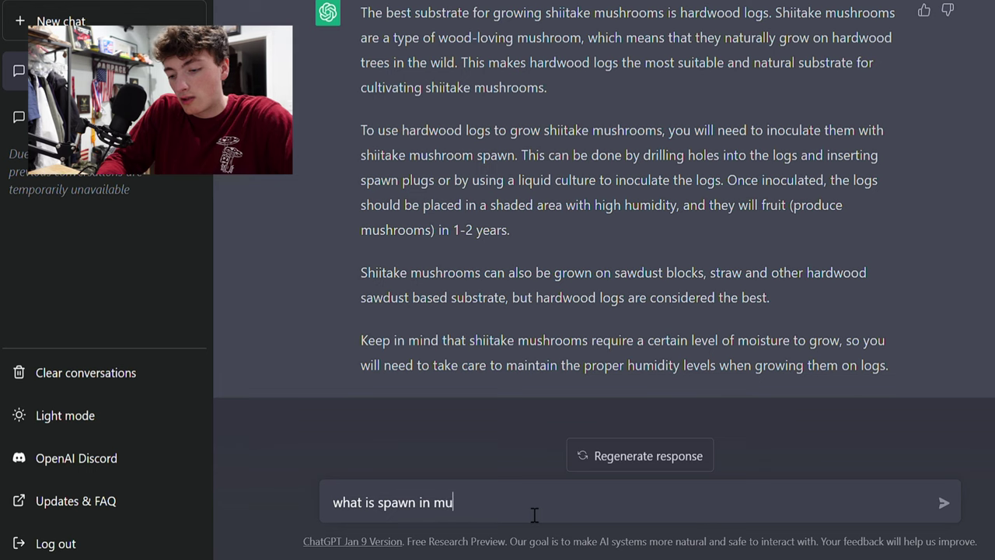
Ask 'what is spawn' and get the grain and sawdust spawn explanation
text(sgroom)
key(BackSpace)
key(BackSpace)
key(BackSpace)
key(BackSpace)
key(BackSpace)
key(BackSpace)
key(BackSpace)
key(BackSpace)
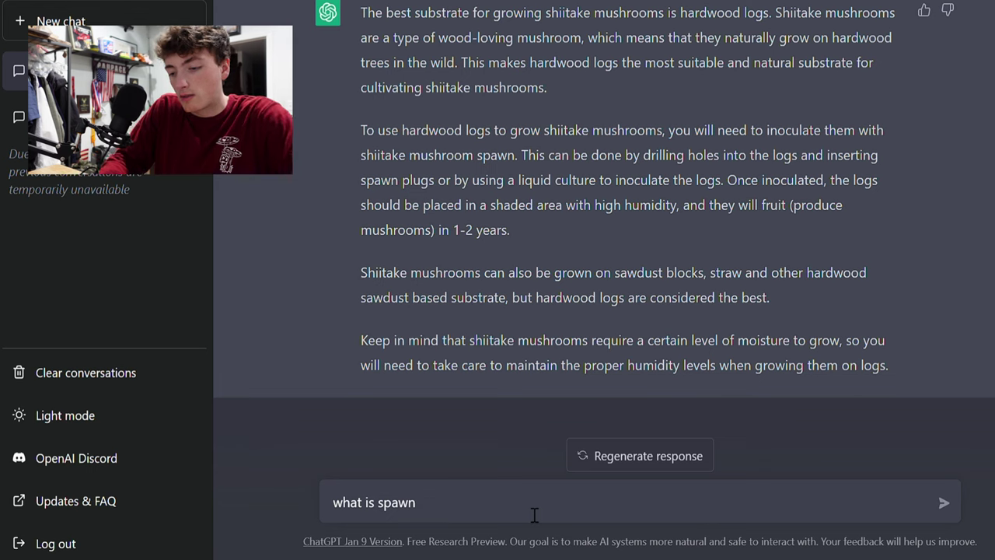
key(Return)
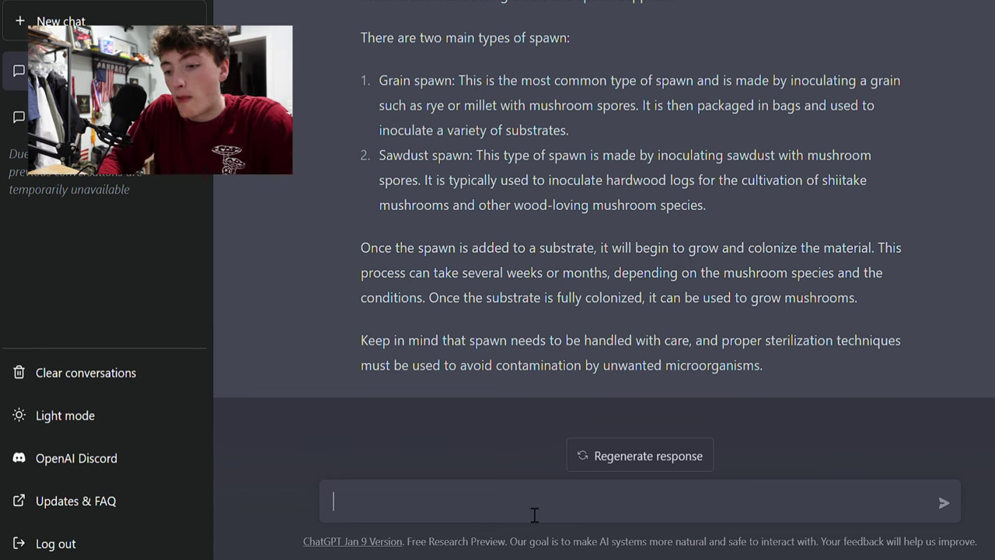
Ask 'what is masters mix' and read the six-ingredient substrate answer
text(t is masters mix)
key(Return)
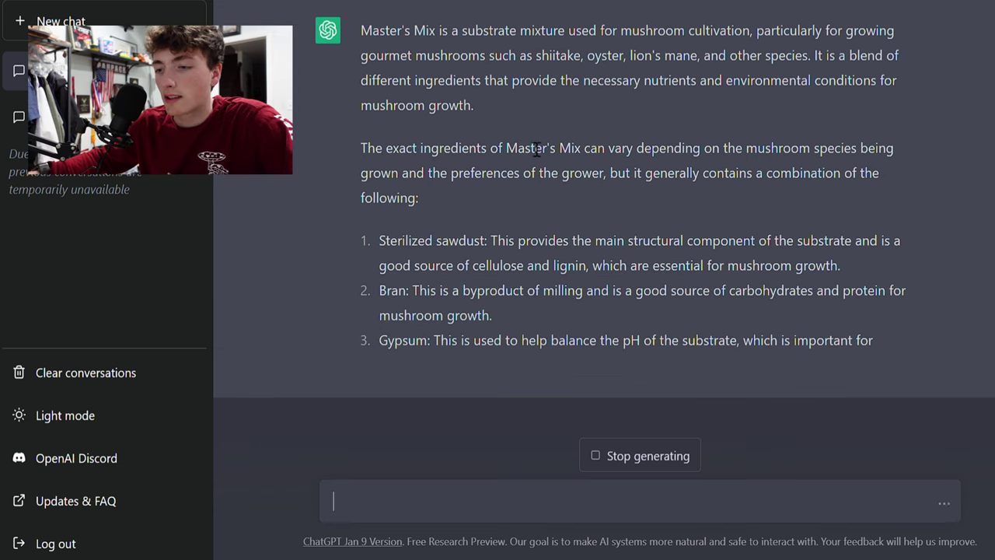
drag(490, 149, 639, 156)
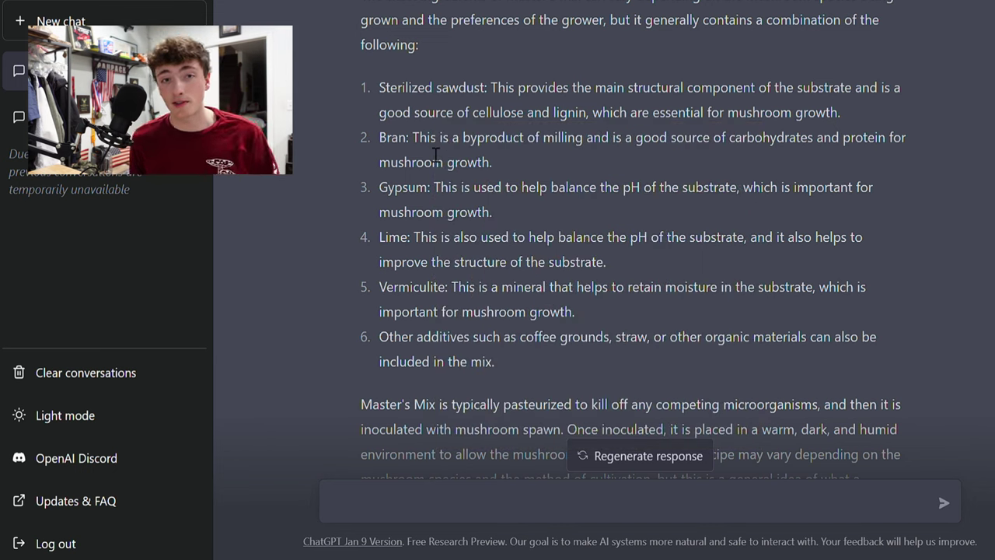
scroll(428, 154, down, 2)
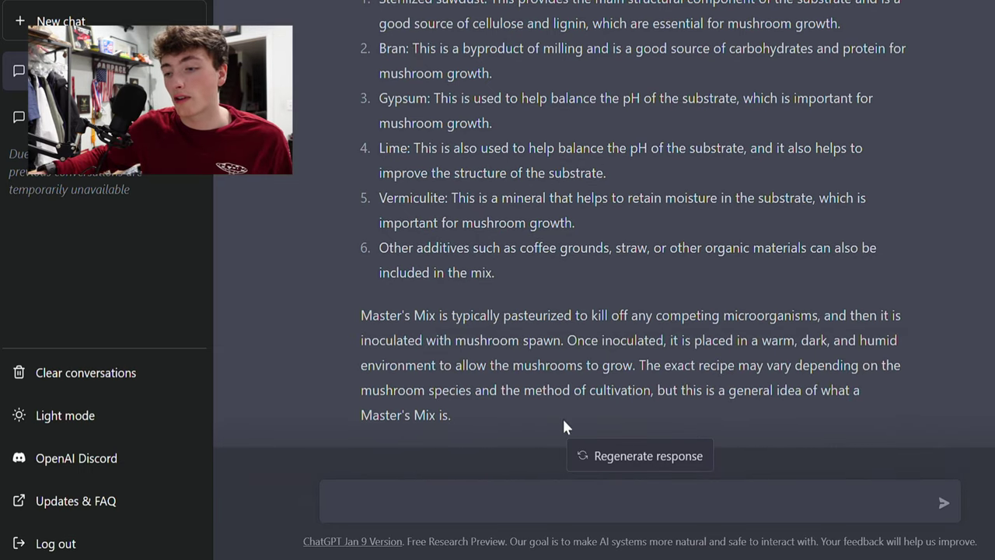
scroll(498, 372, up, 20)
scroll(489, 362, down, 20)
click(480, 482)
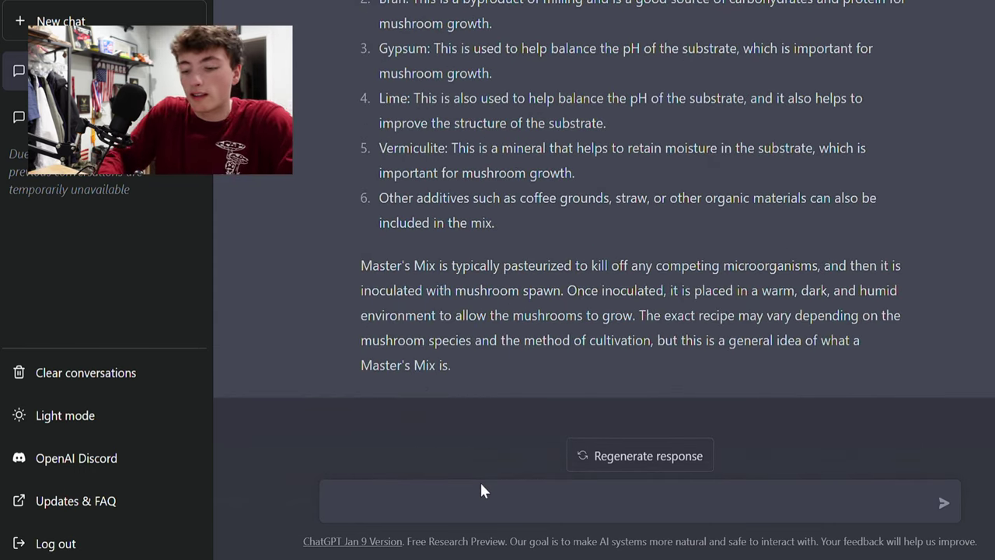
Ask 'what is liquid culture' and get the answer on G1, G2 and later generations
text(what is liw)
key(BackSpace)
text(quid culture)
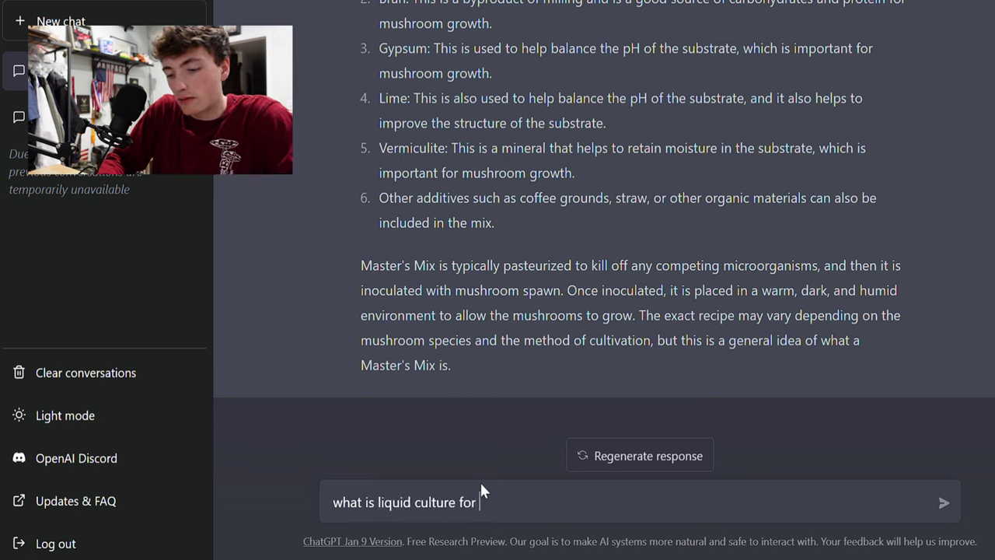
key(Return)
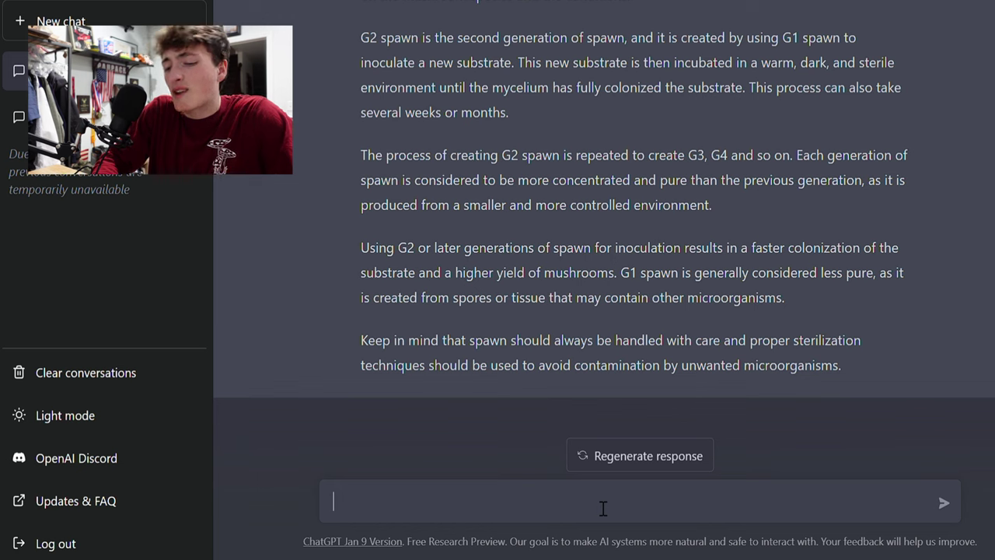
Request frequently asked mushroom cultivation questions and copy the first one into the message box
text(what is)
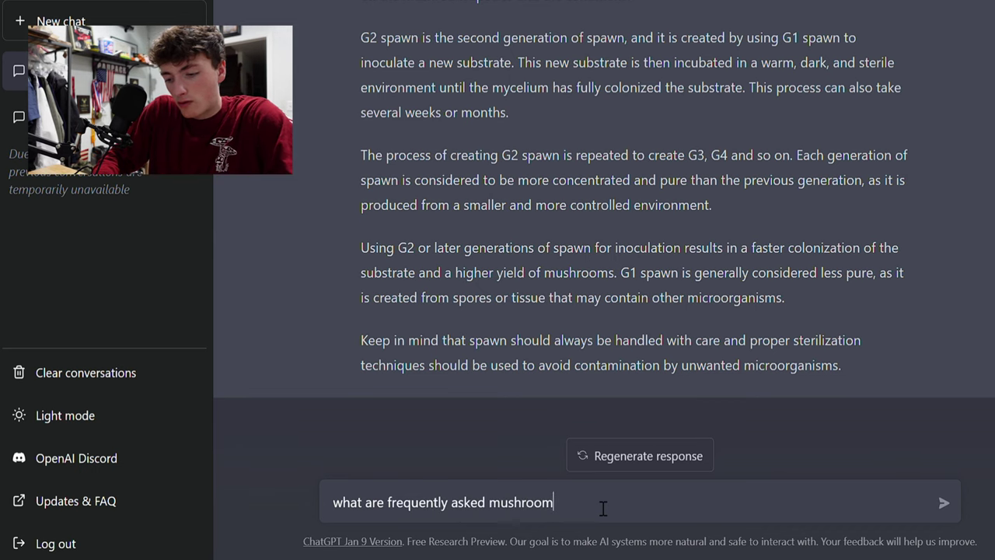
text(cultivation questions)
key(Return)
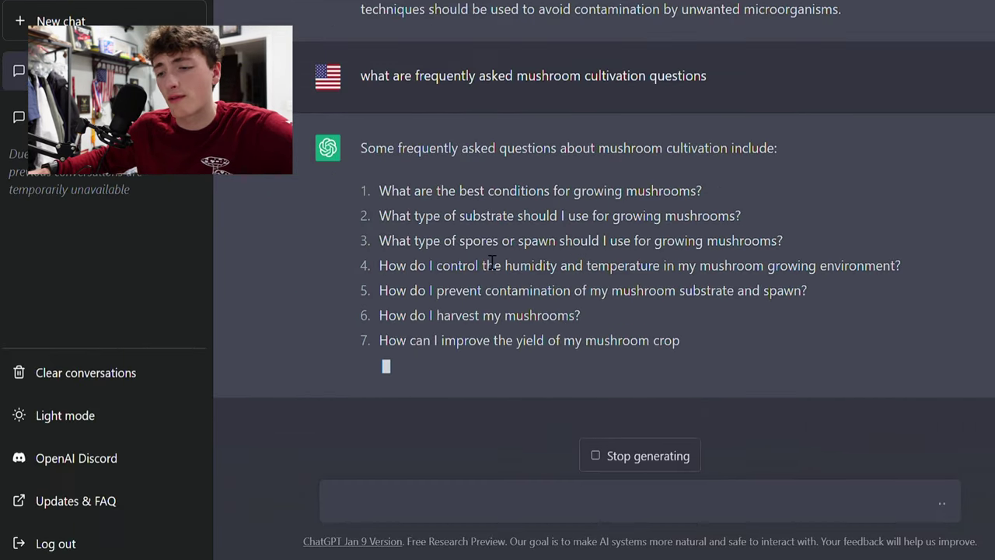
drag(381, 166, 674, 512)
click(674, 513)
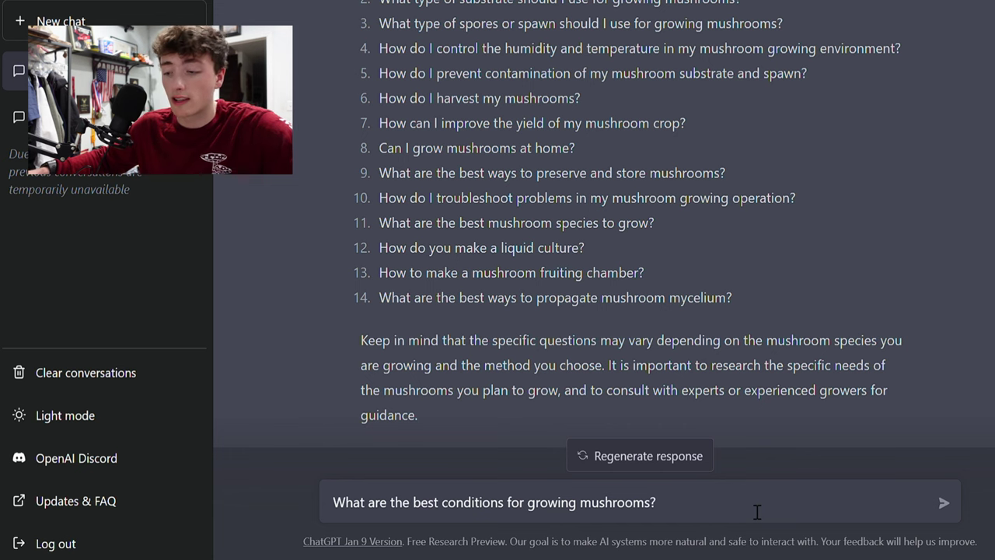
Send the best-growing-conditions question and highlight the 55-65°F / 60-70°F temperature item
key(Return)
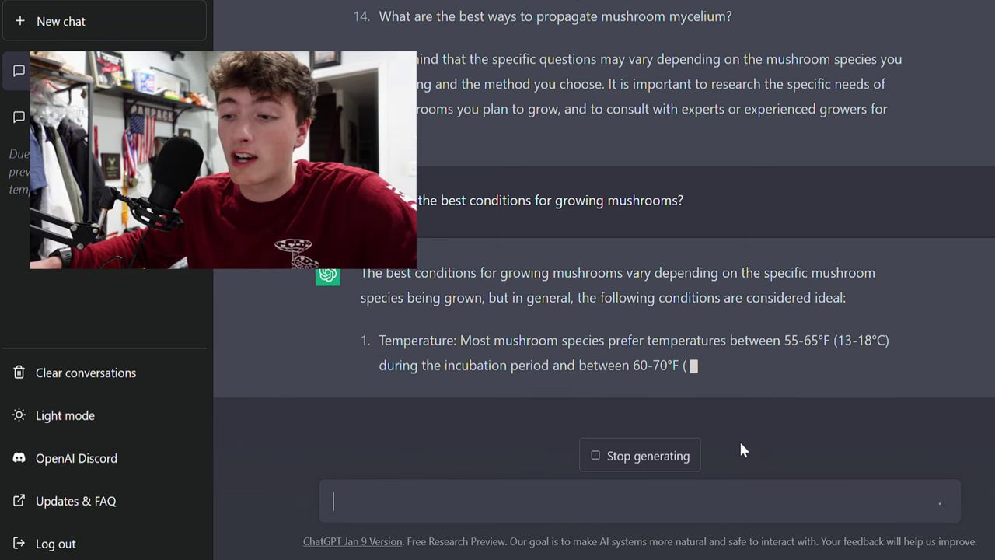
drag(379, 342, 900, 367)
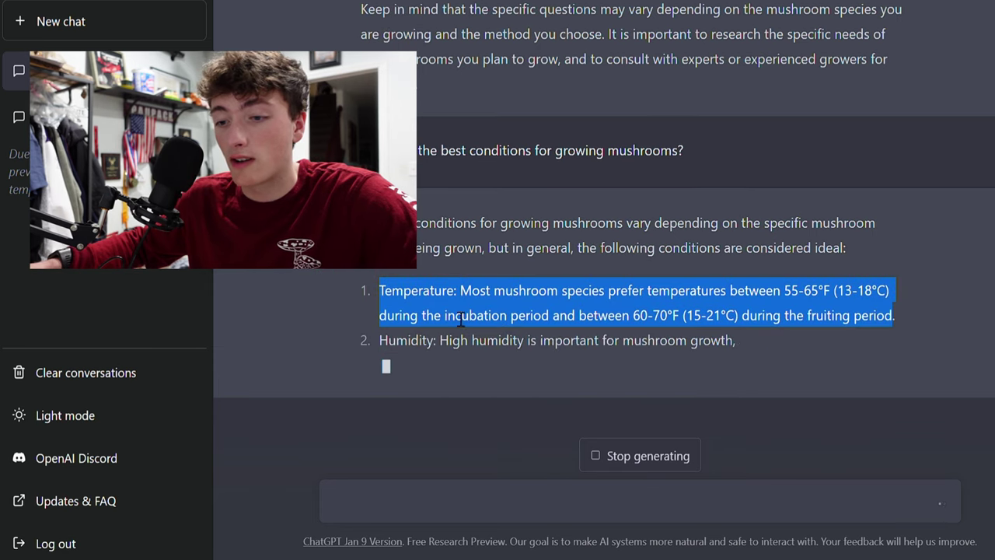
click(462, 305)
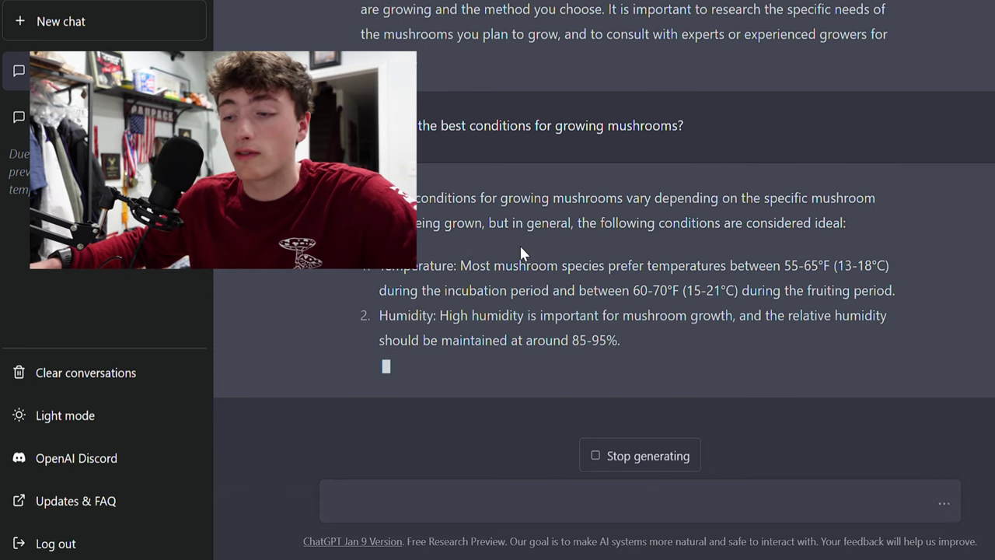